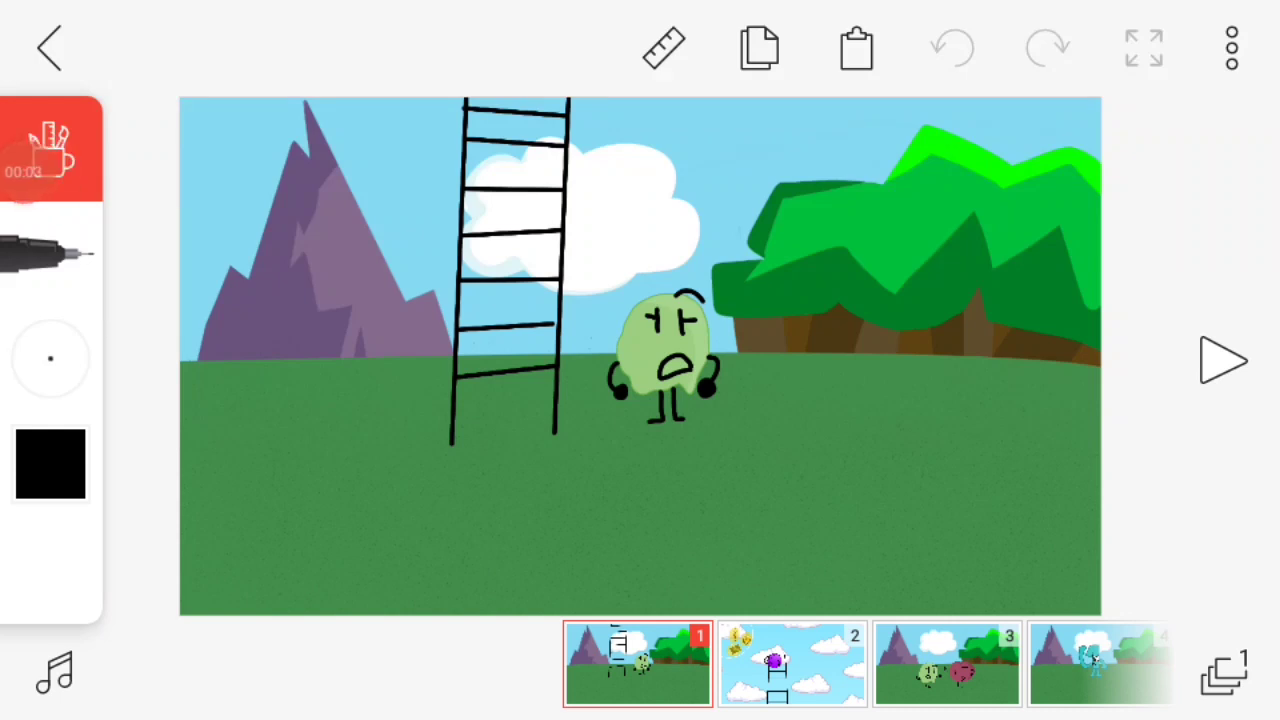
Step from frame 2 with the ladder in the sky to frame 3's grassy hill conversation
click(792, 664)
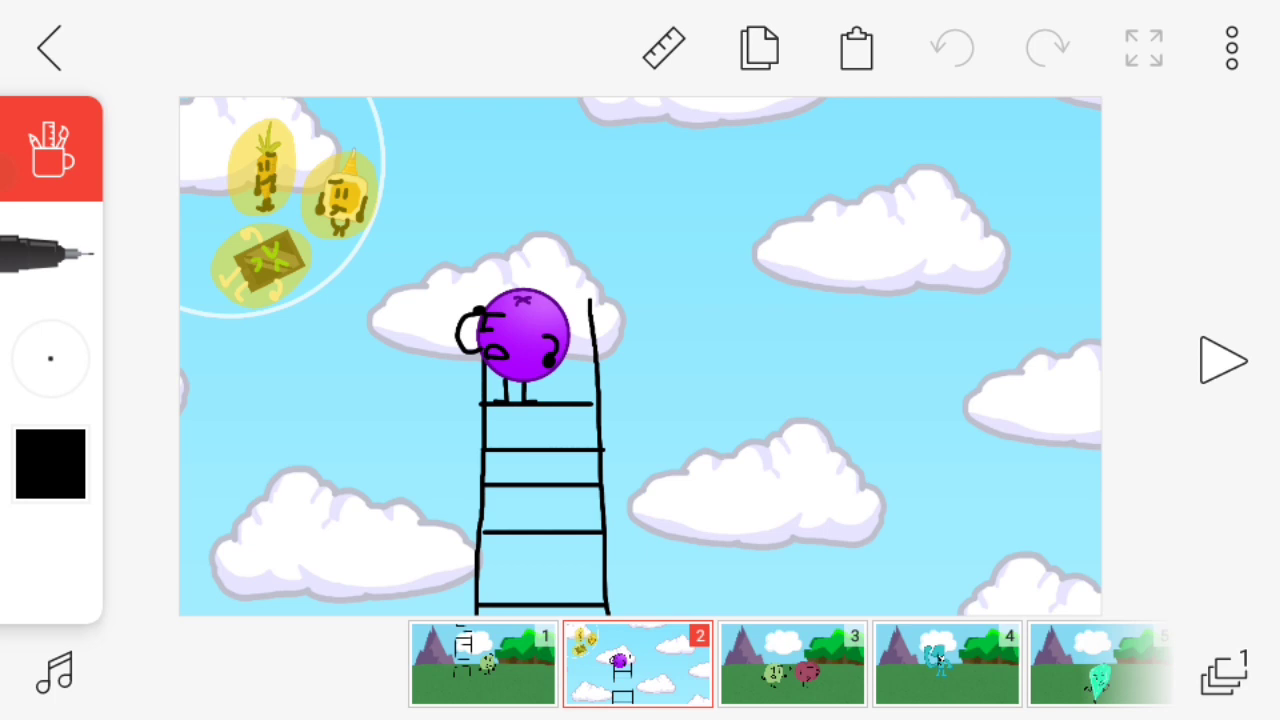
click(792, 665)
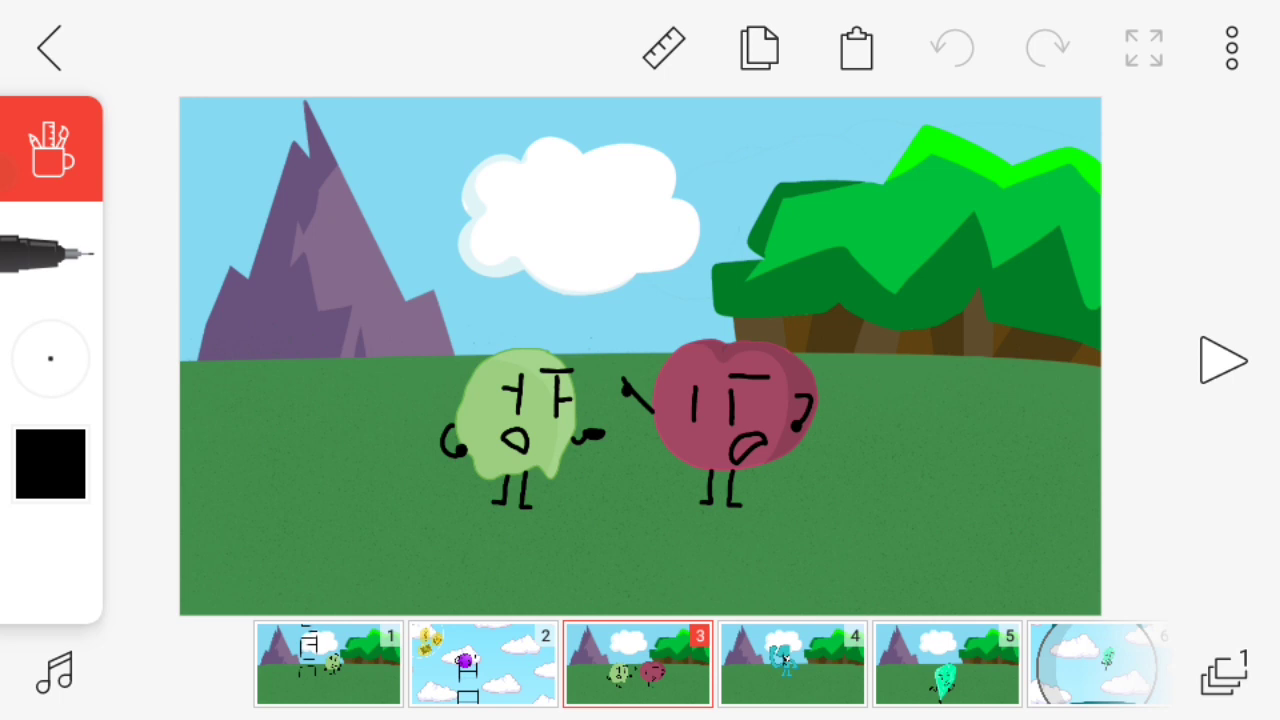
Advance the filmstrip to frame 4, continuing toward the frame 7 lineup
click(792, 664)
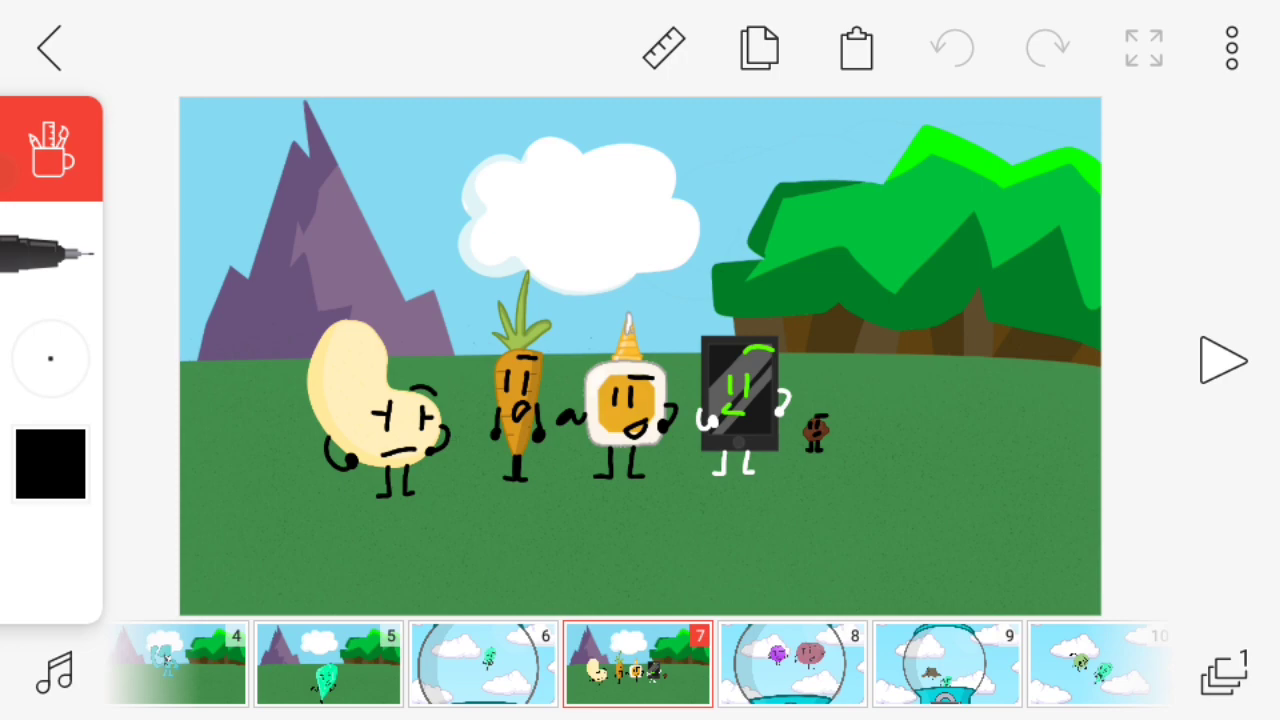
scroll(637, 664, right, 1)
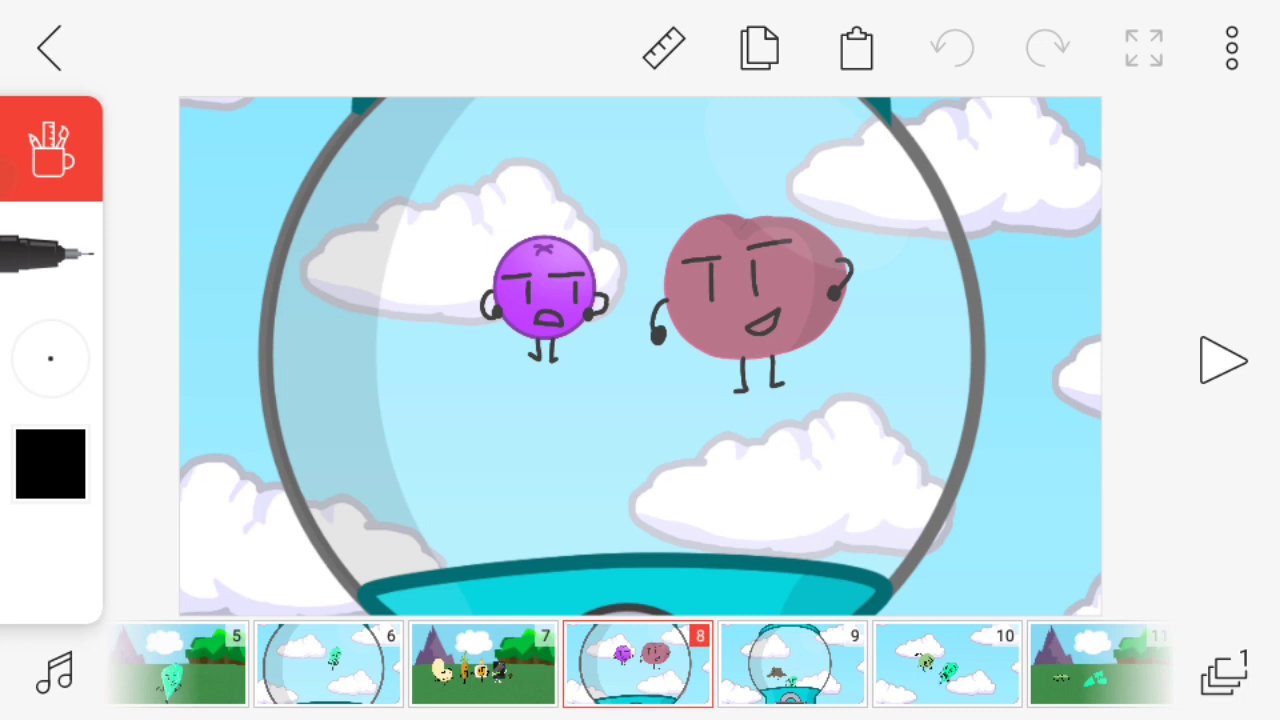
Move through frames 9, 10 and 11 to frame 12 in the cloudy sky
drag(790, 665, 637, 665)
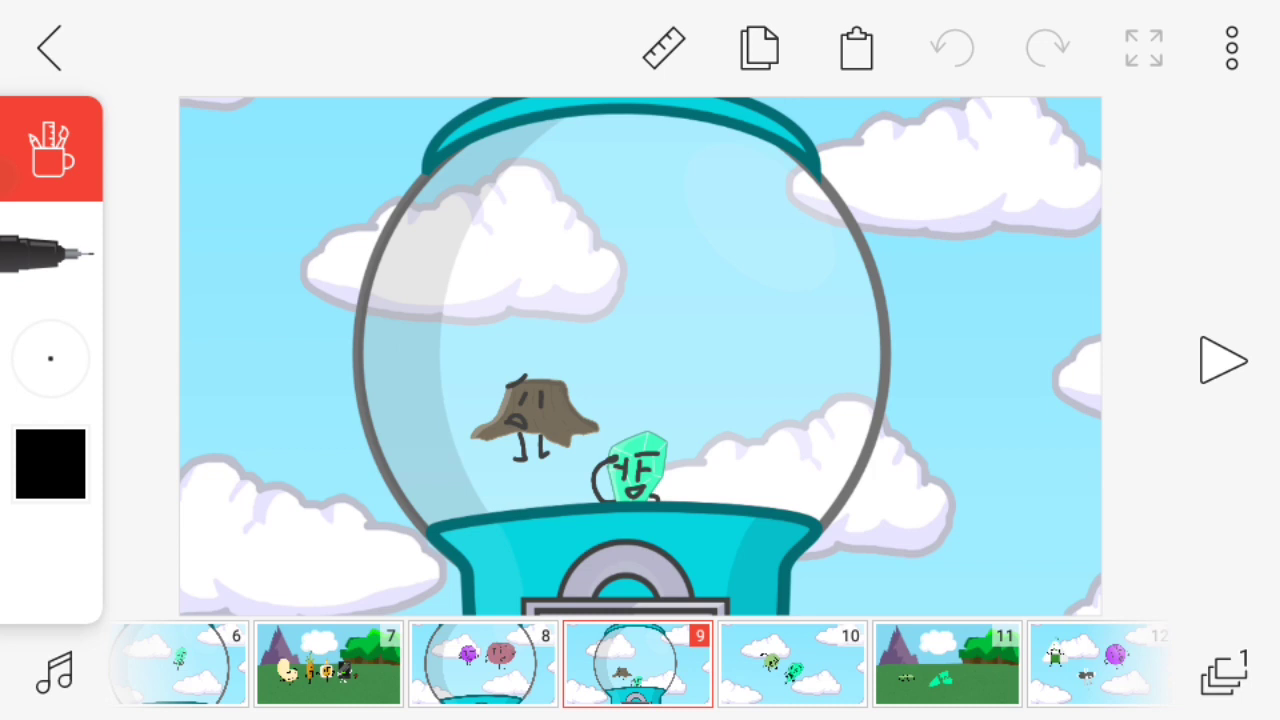
drag(790, 665, 637, 665)
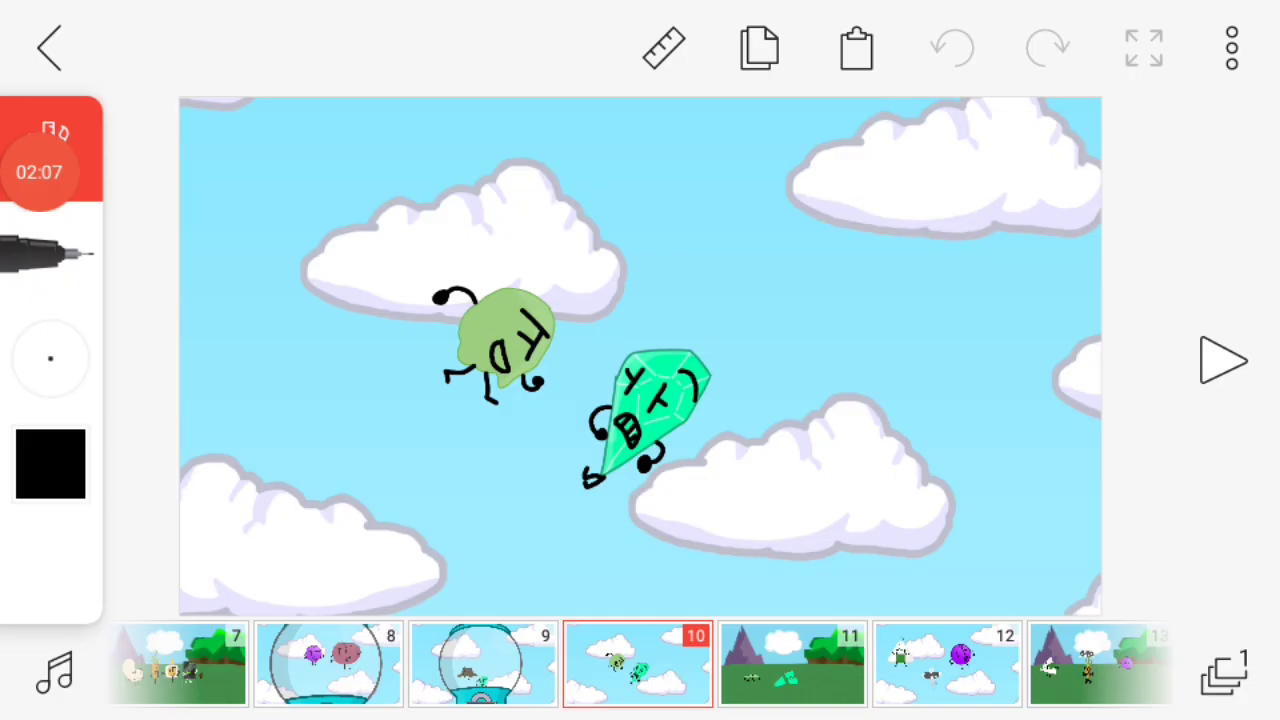
click(792, 664)
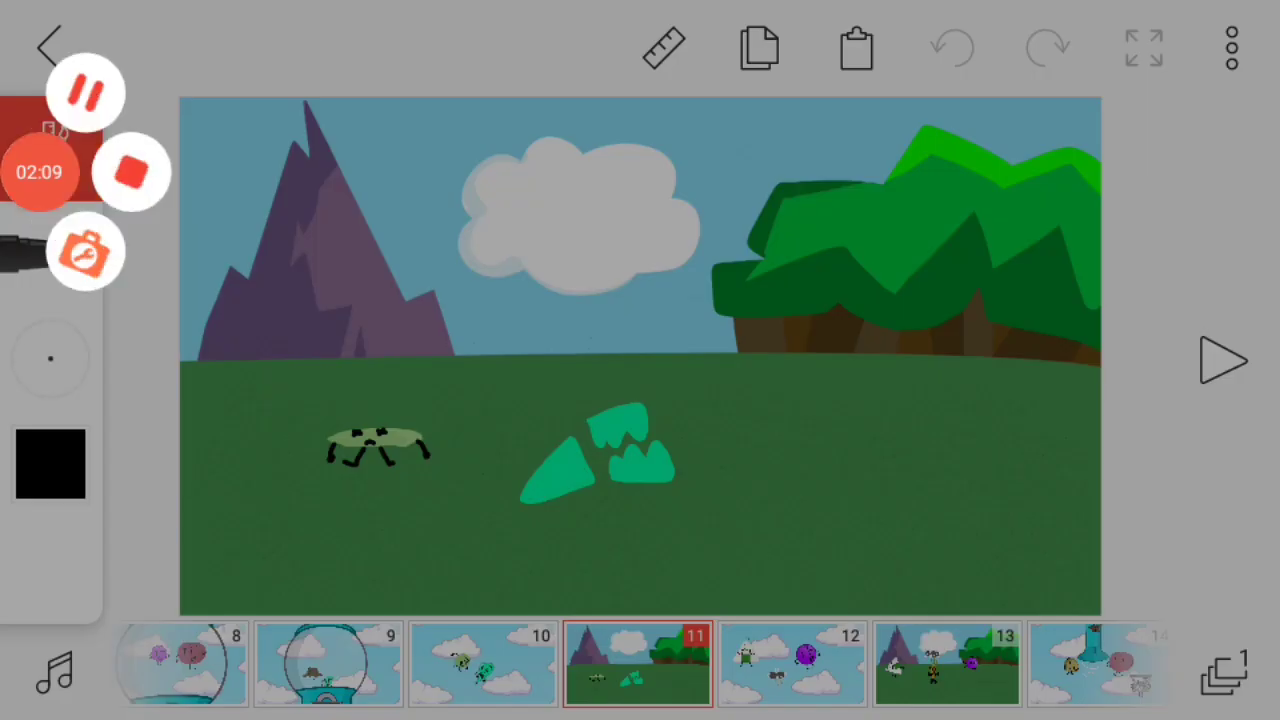
click(792, 664)
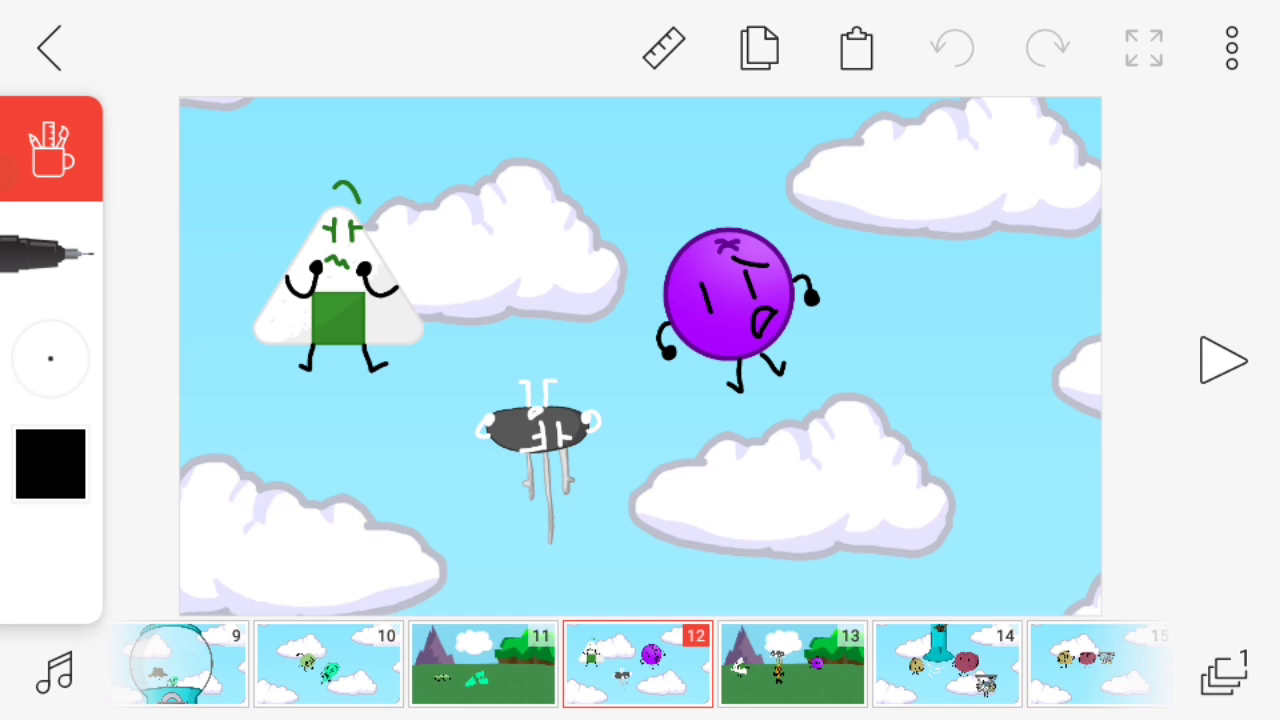
Advance through frames 13, 14, 15 and 16 to frame 17 with the calculator character
click(792, 665)
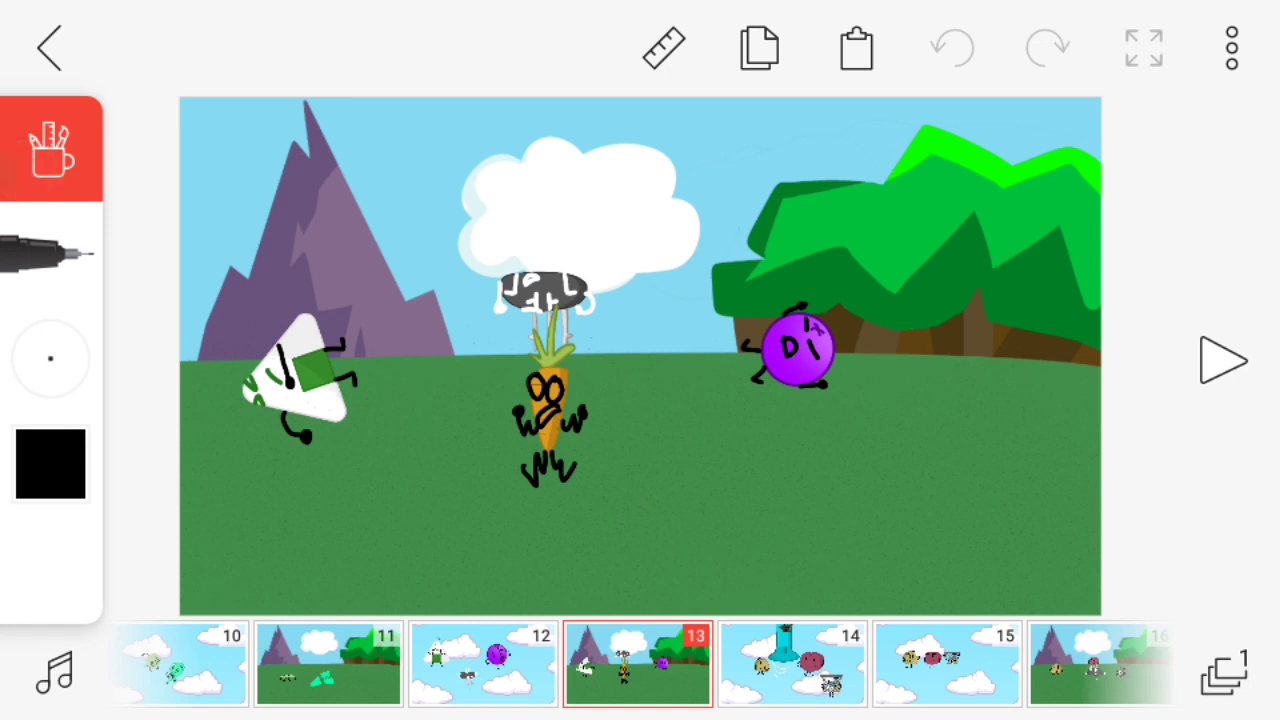
click(792, 665)
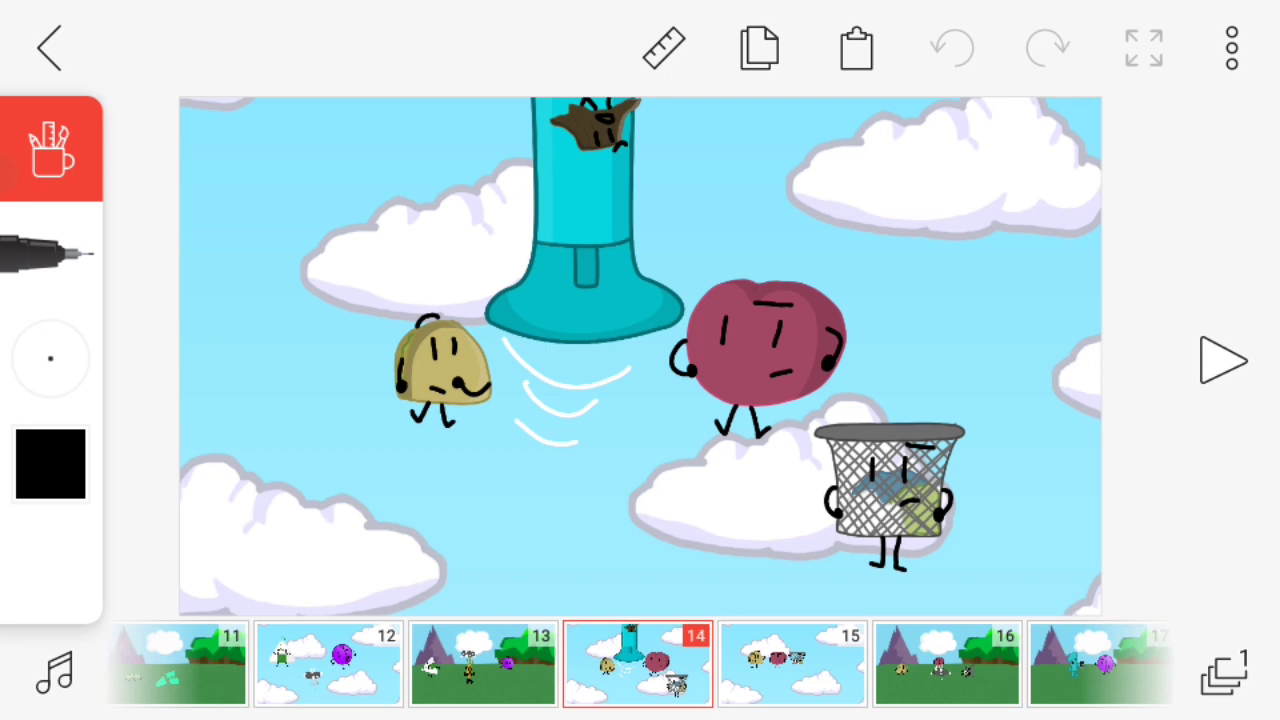
click(792, 665)
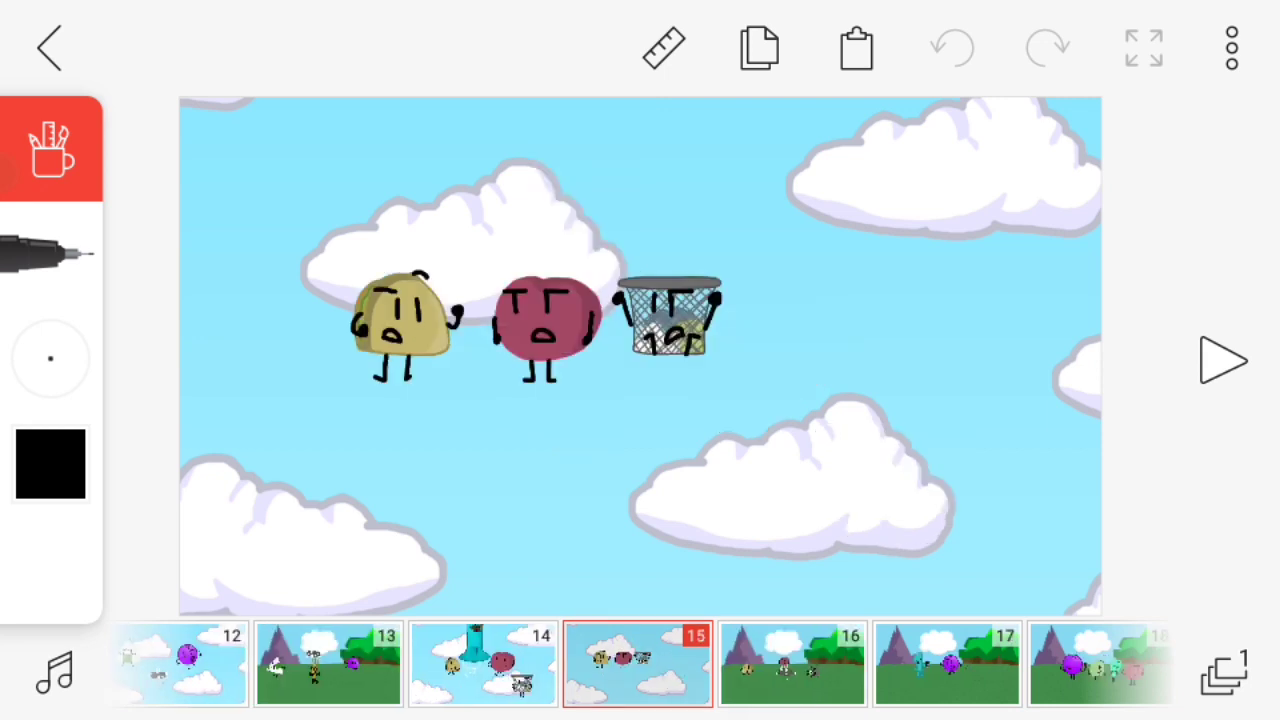
click(792, 665)
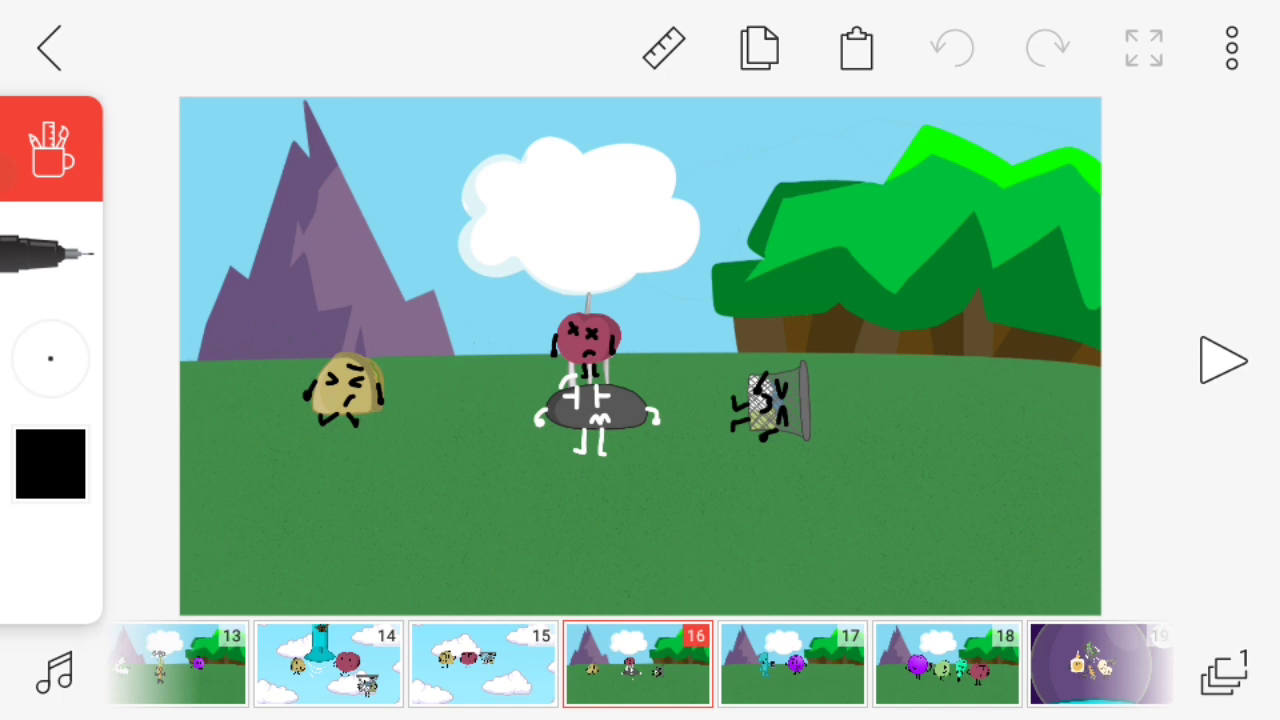
drag(790, 665, 635, 665)
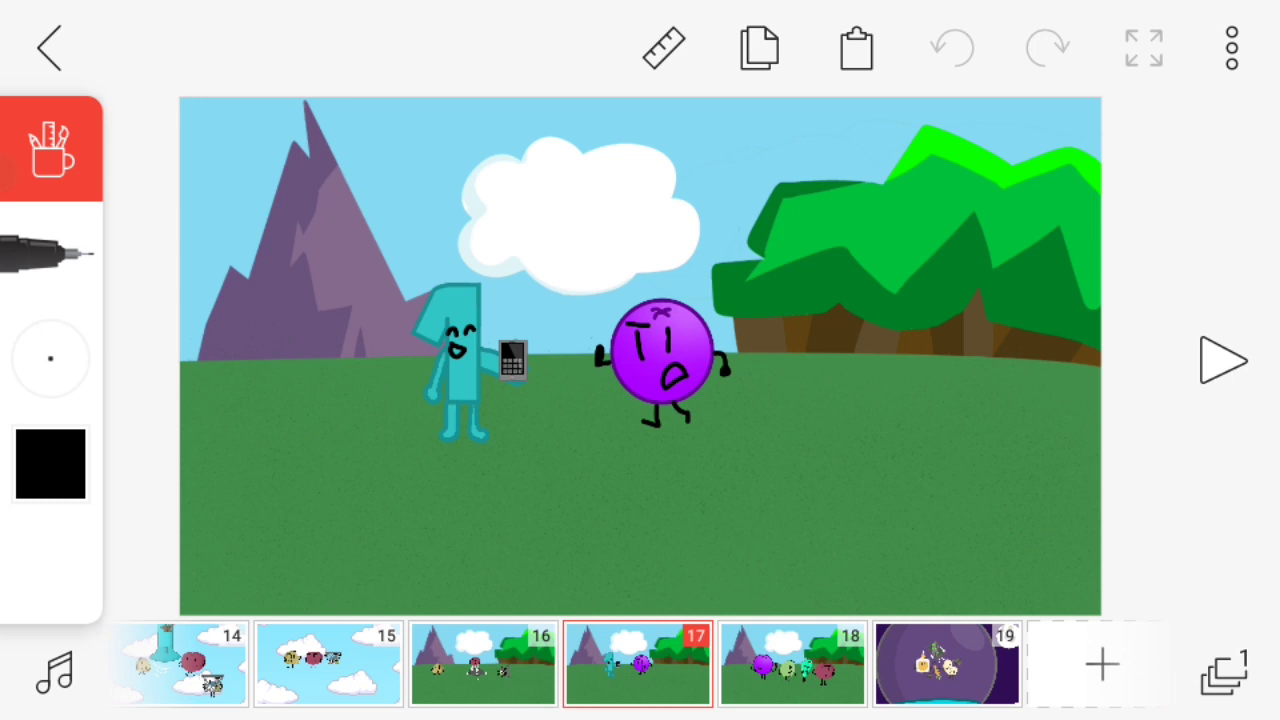
Show frame 18 with four characters, then the final frame 19 in the bubble
click(792, 665)
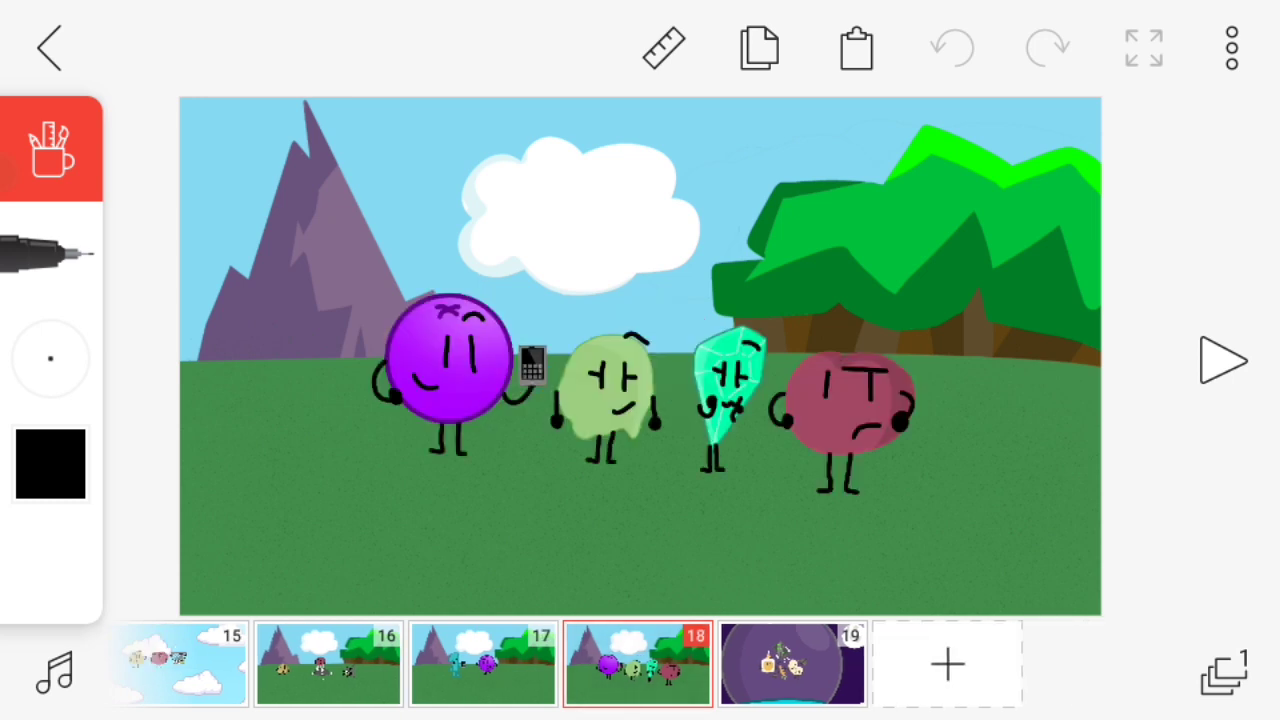
click(792, 665)
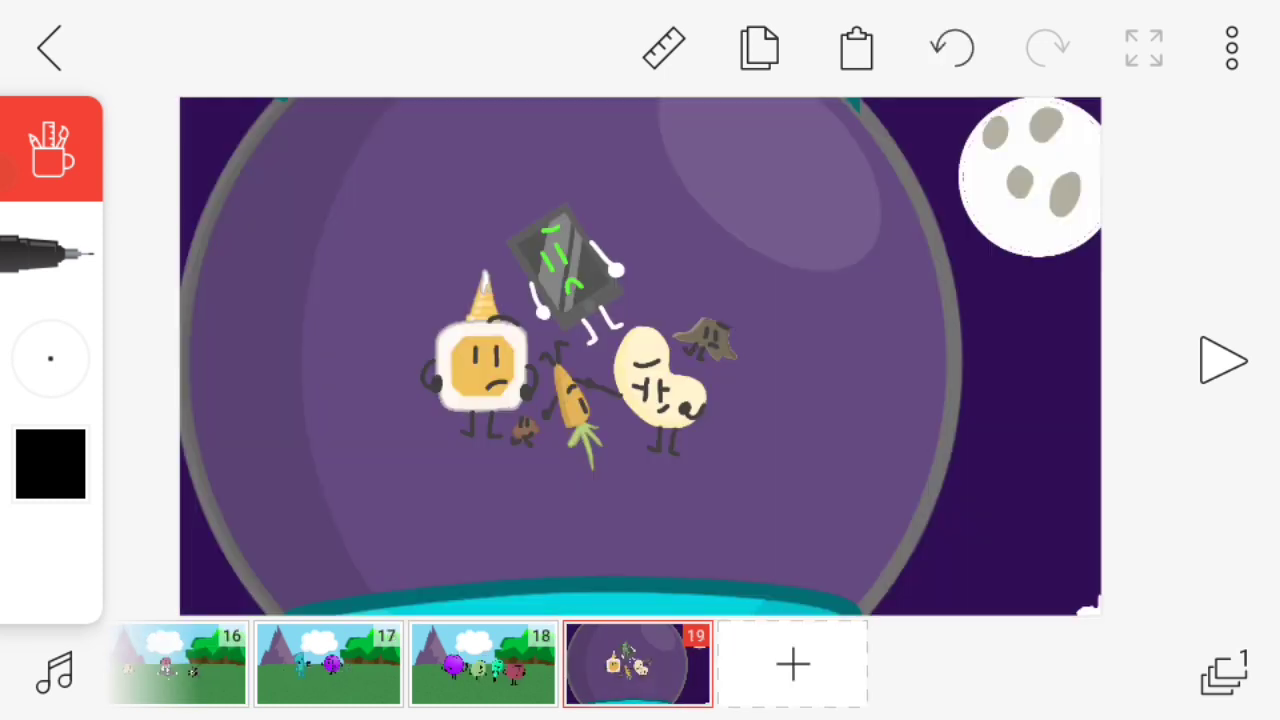